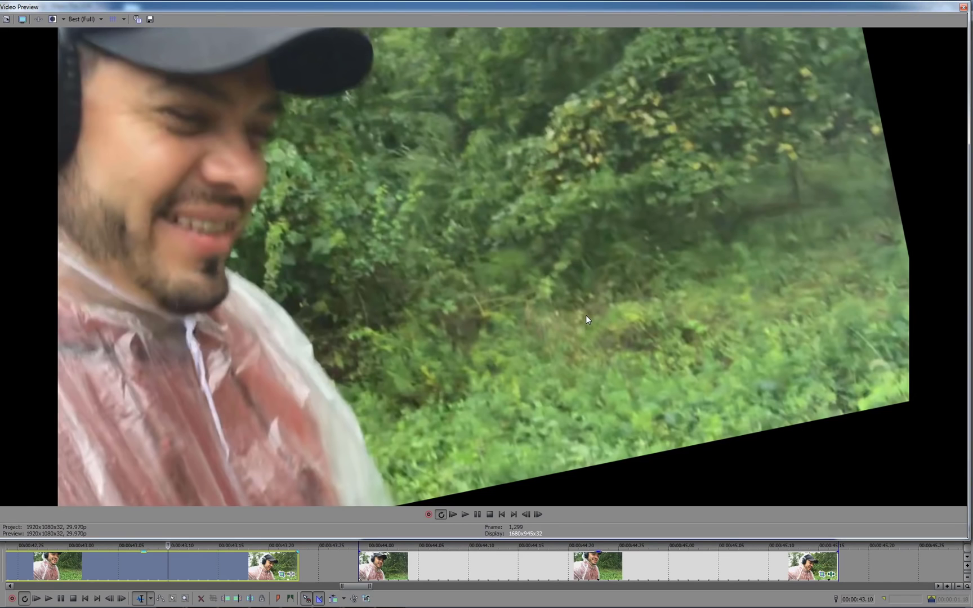
# - Scrub back to about 00:00:42.10 in the earlier, untilted poncho clip
pyautogui.click(336, 587)
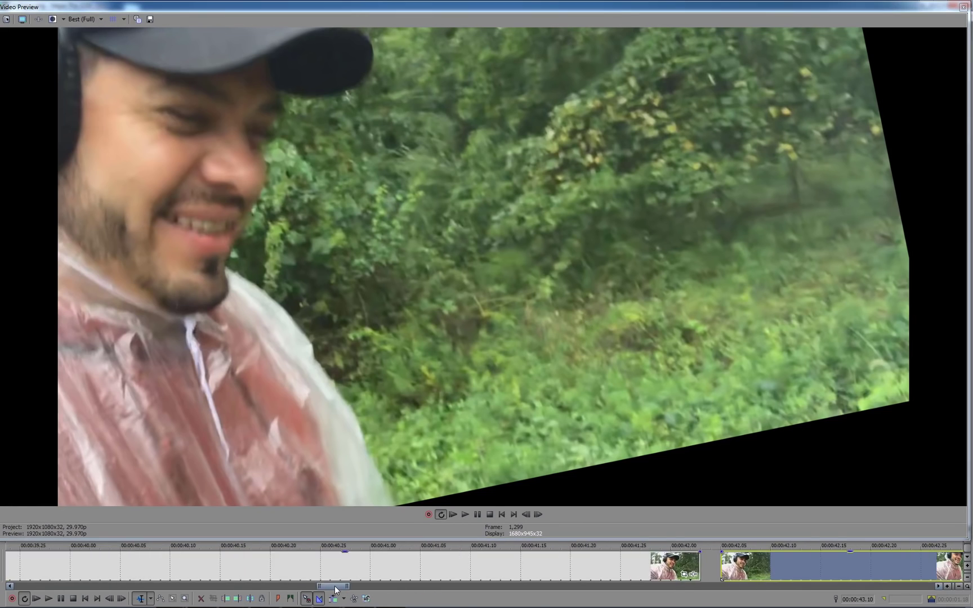
pyautogui.moveTo(336, 590); pyautogui.dragTo(352, 585)
pyautogui.press('Left')
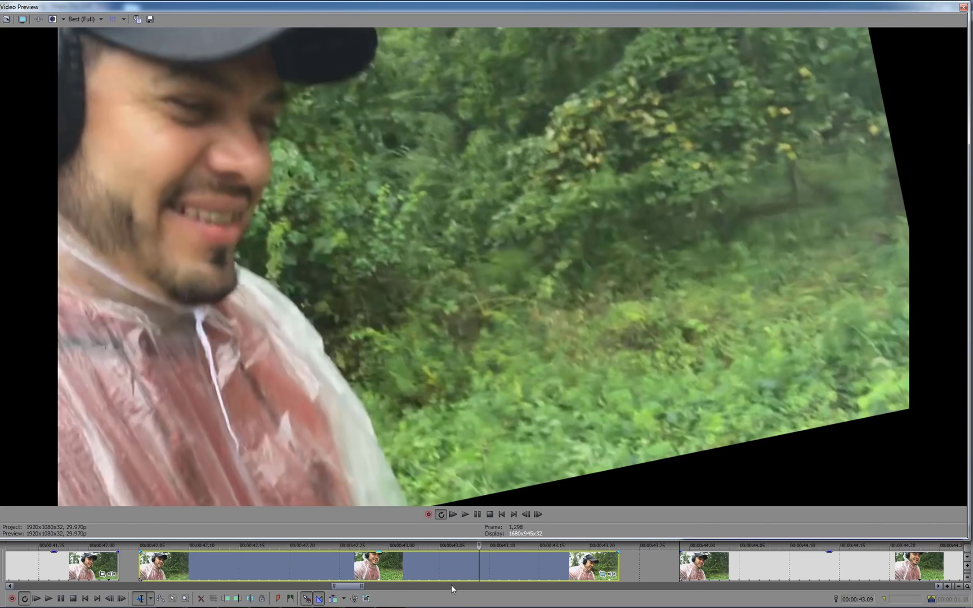
pyautogui.click(465, 567)
pyautogui.moveTo(464, 567)
pyautogui.mouseDown()
pyautogui.moveTo(176, 563)
pyautogui.moveTo(188, 564)
pyautogui.mouseUp()
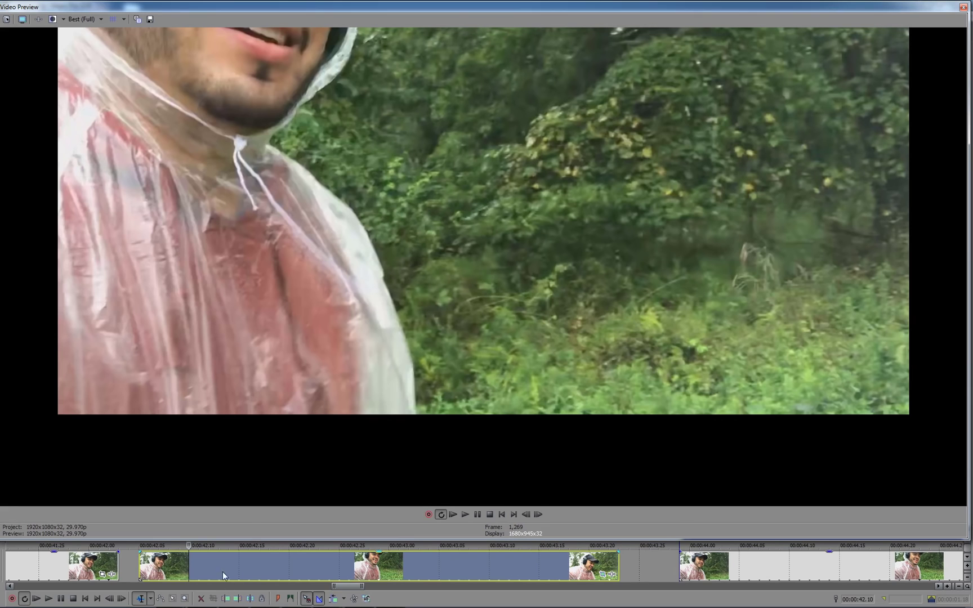
pyautogui.click(141, 563)
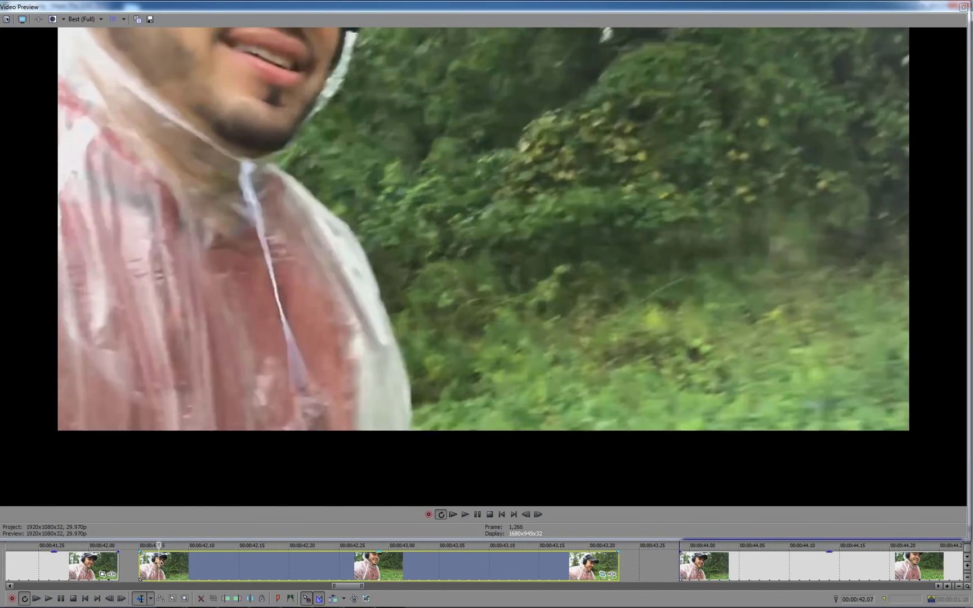
pyautogui.click(166, 563)
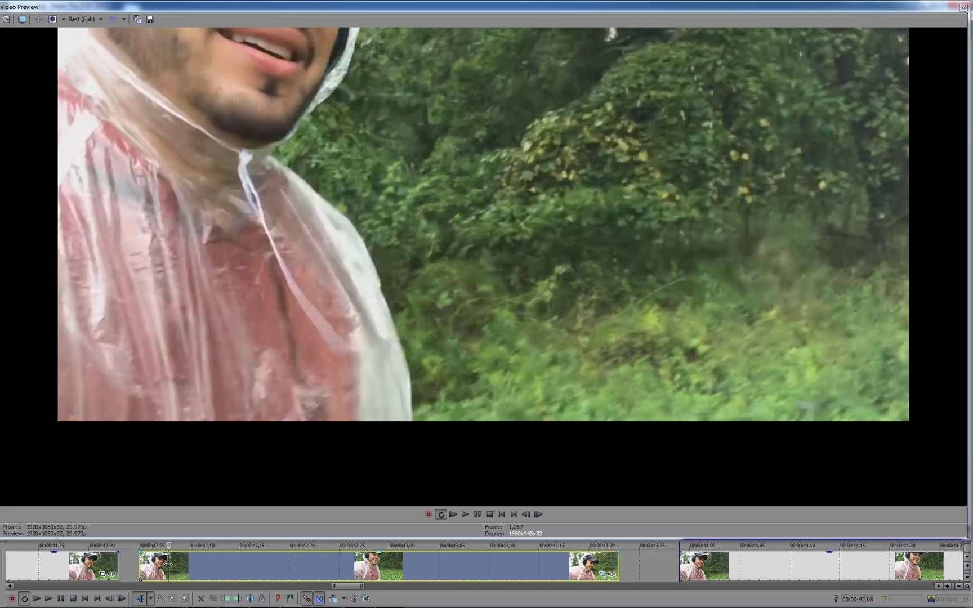
pyautogui.click(491, 255)
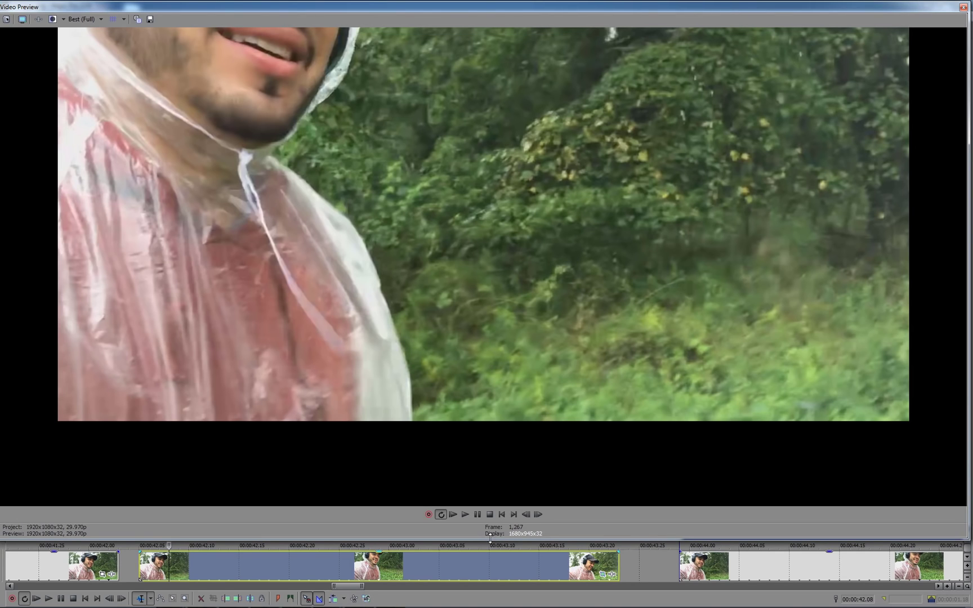
pyautogui.moveTo(430, 563)
pyautogui.mouseDown()
pyautogui.moveTo(379, 565)
pyautogui.moveTo(606, 570)
pyautogui.moveTo(139, 564)
pyautogui.mouseUp()
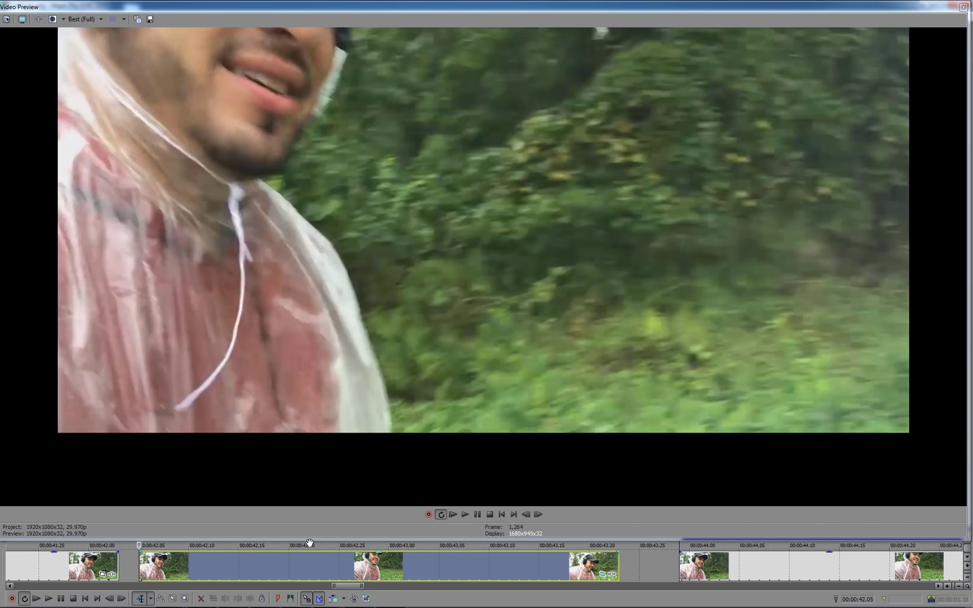
pyautogui.press('space')
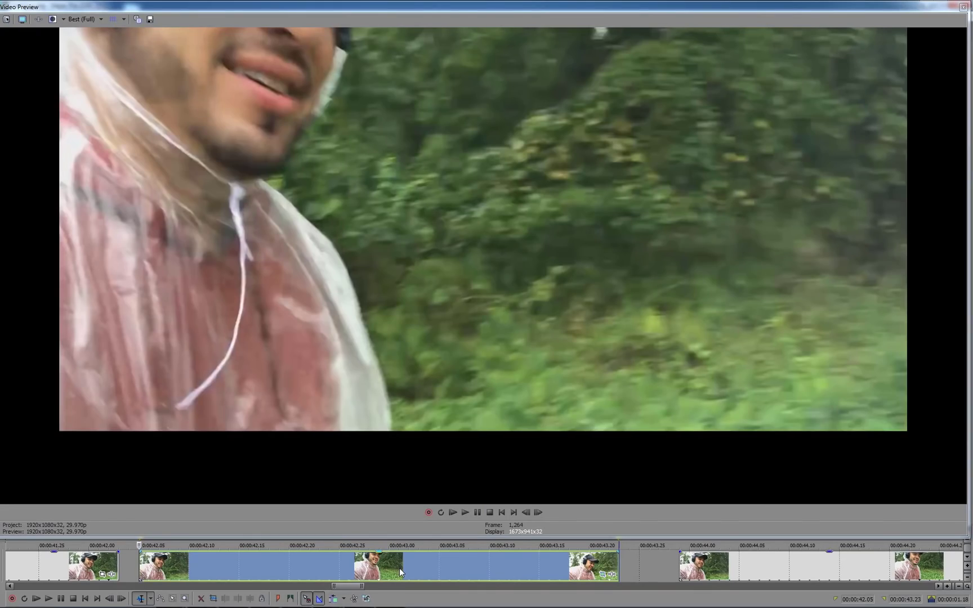
pyautogui.press('space')
# - Play back the later tilted poncho clip from its start
pyautogui.doubleClick(710, 566)
pyautogui.press('space')
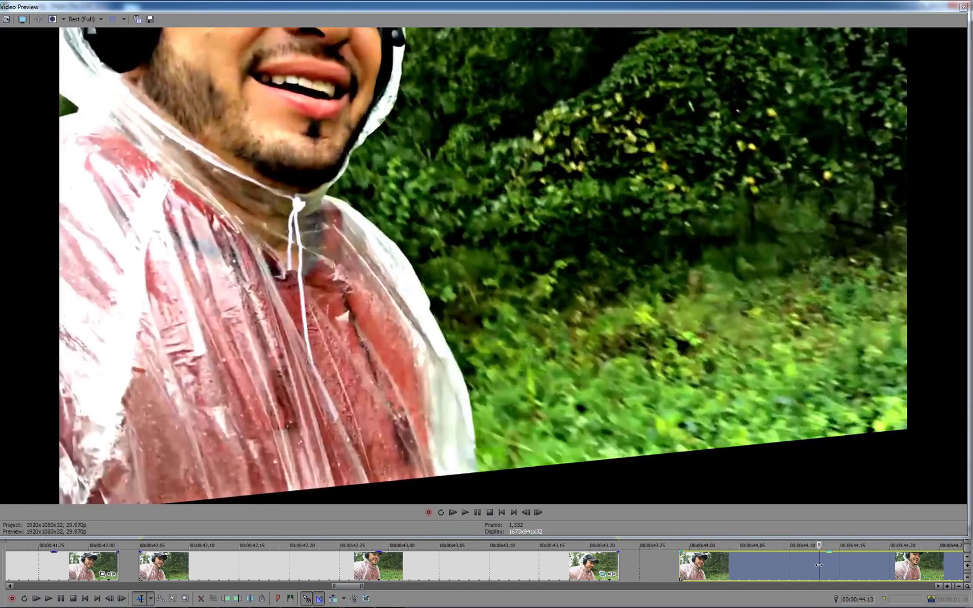
pyautogui.hscroll(5, 819, 565)
pyautogui.hscroll(-1, 819, 564)
pyautogui.hscroll(-1, 820, 569)
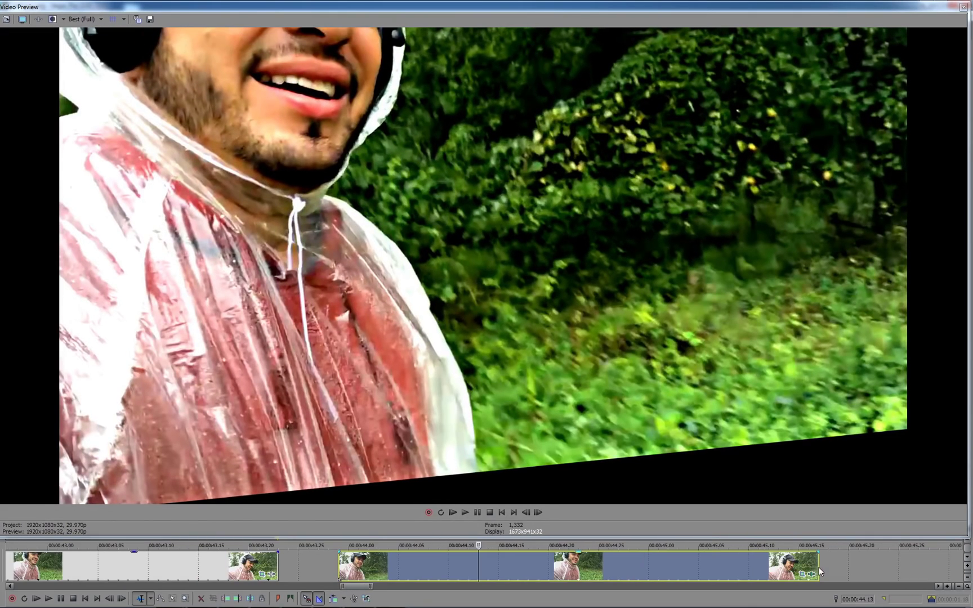
pyautogui.click(349, 568)
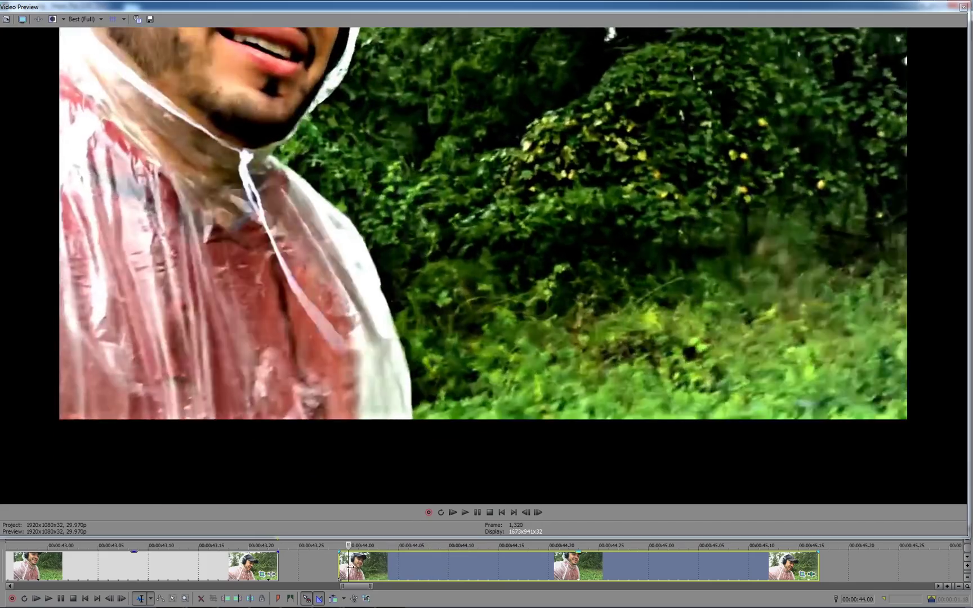
pyautogui.press('space')
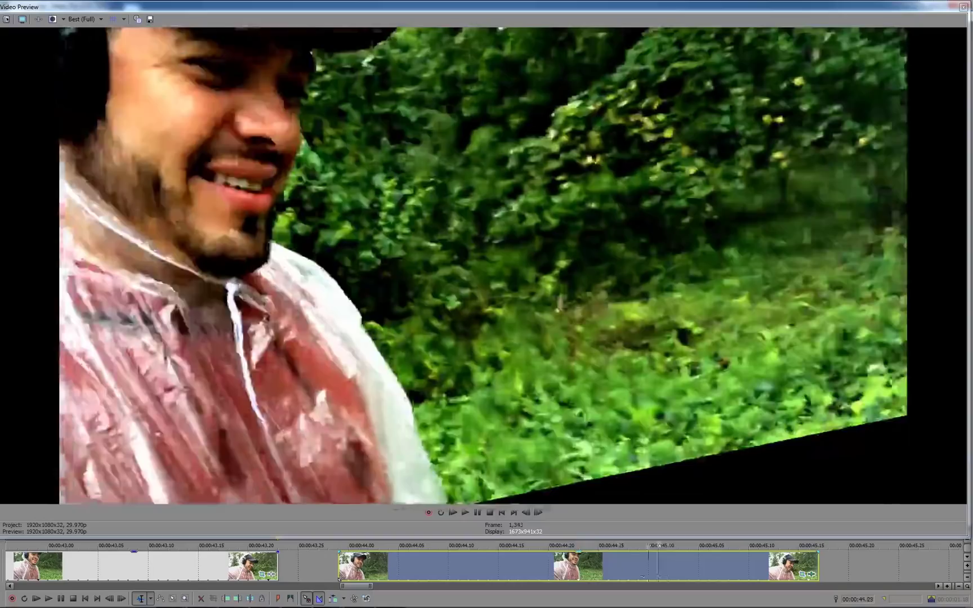
# - Step frame by frame to about 44.04 s, where the pale grass blade stands before the bushes
pyautogui.click(419, 570)
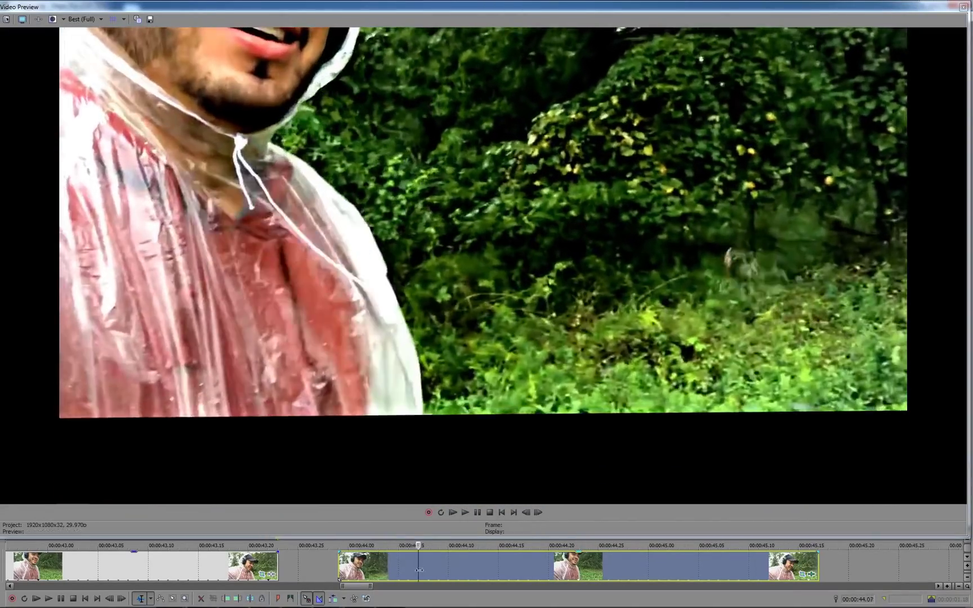
pyautogui.click(387, 566)
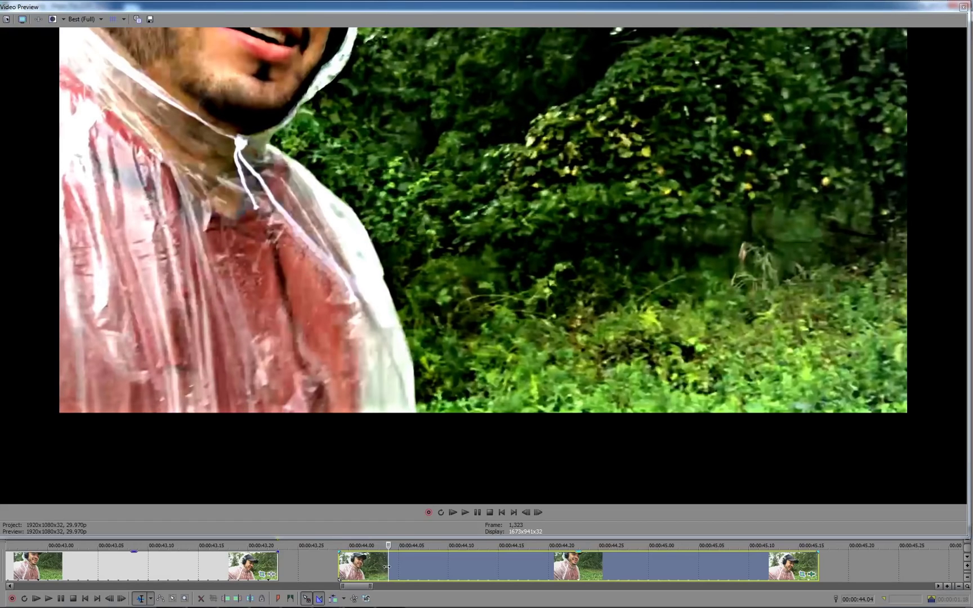
pyautogui.press('Left')
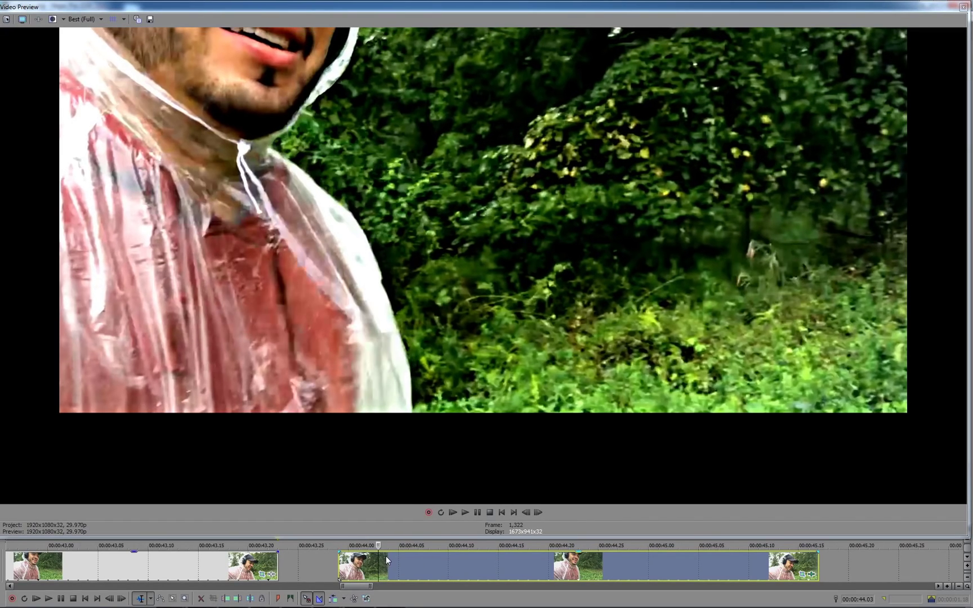
pyautogui.press('Right')
pyautogui.press('Right')
pyautogui.press('Right')
pyautogui.press('Right')
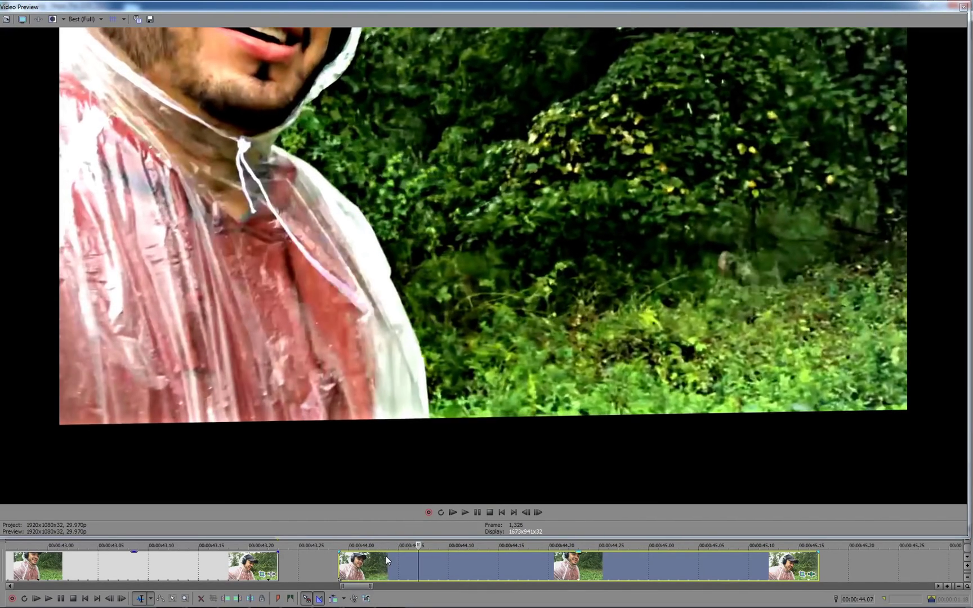
pyautogui.press('Left')
pyautogui.press('Left')
pyautogui.press('Left')
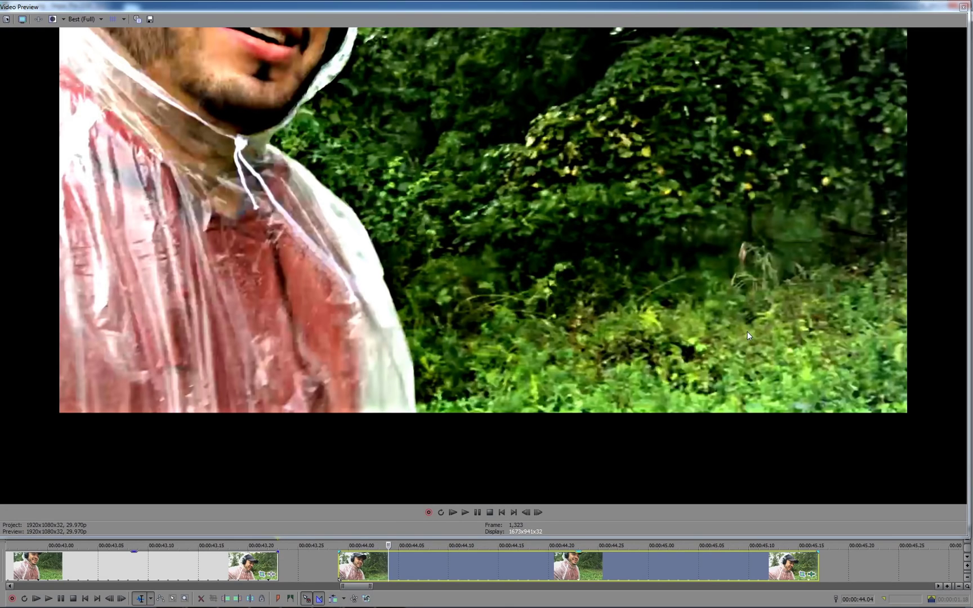
# - Scrub through the later clip's tilted frames, settling near 46.21 seconds, and zoom the timeline out
pyautogui.click(398, 554)
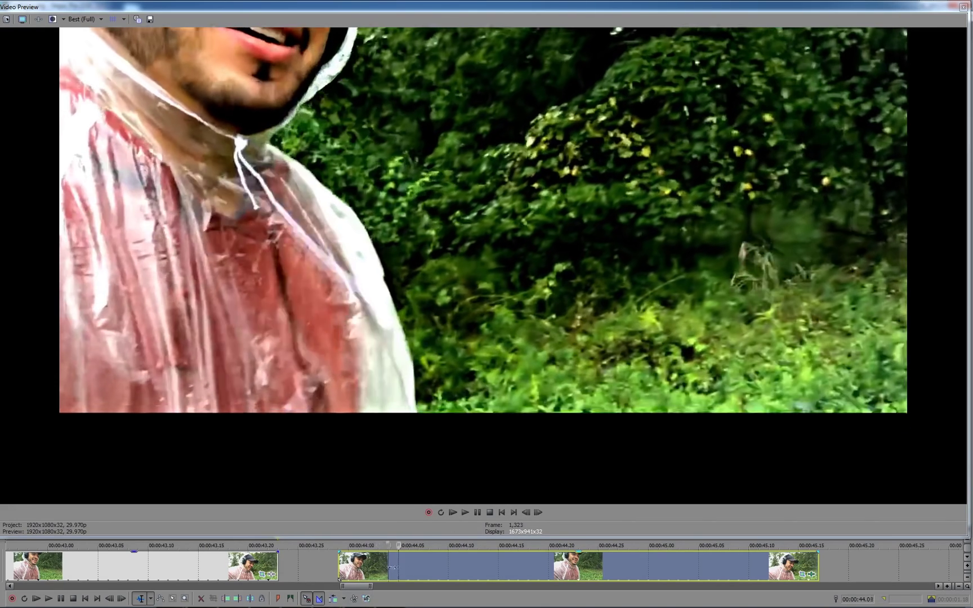
pyautogui.moveTo(392, 568); pyautogui.dragTo(588, 570)
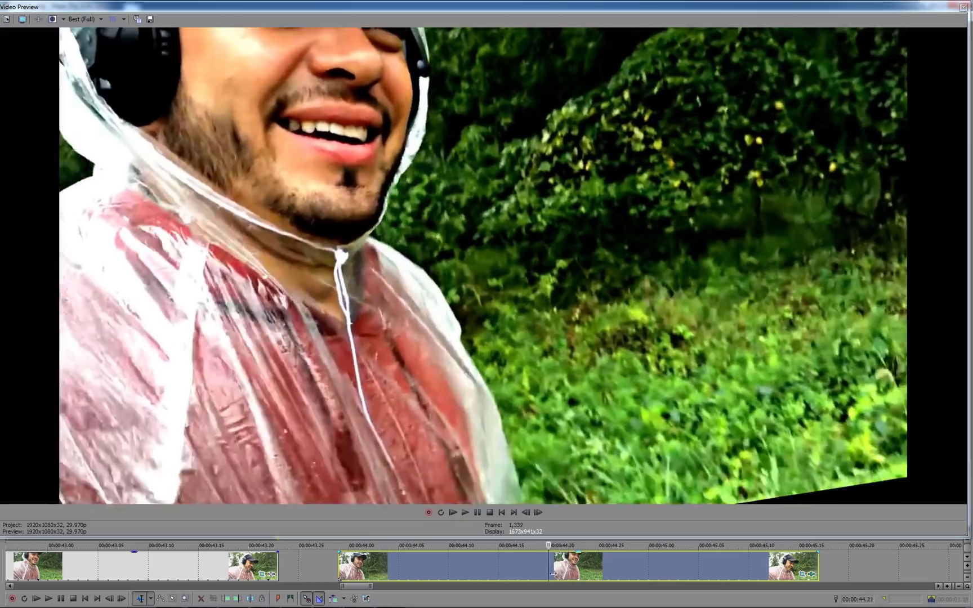
pyautogui.click(627, 572)
pyautogui.moveTo(622, 572)
pyautogui.mouseDown()
pyautogui.moveTo(648, 575)
pyautogui.moveTo(519, 571)
pyautogui.moveTo(734, 576)
pyautogui.moveTo(525, 579)
pyautogui.mouseUp()
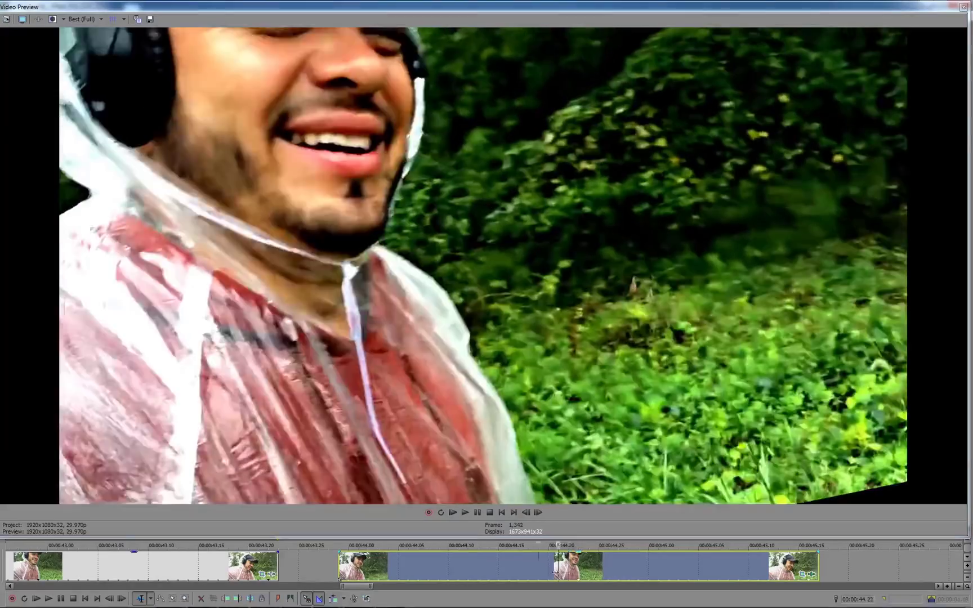
pyautogui.moveTo(525, 578); pyautogui.dragTo(558, 573)
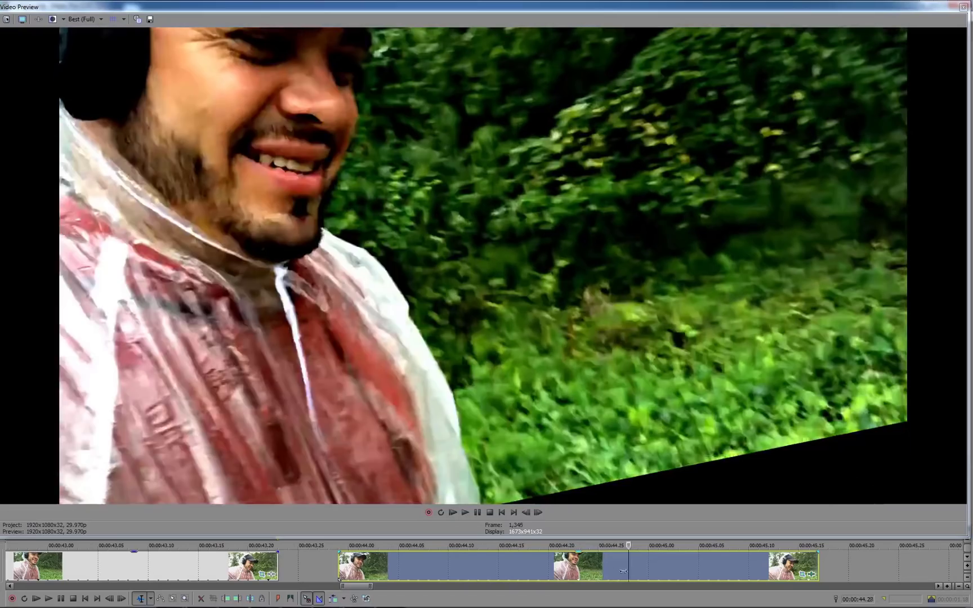
pyautogui.moveTo(558, 574); pyautogui.dragTo(679, 570)
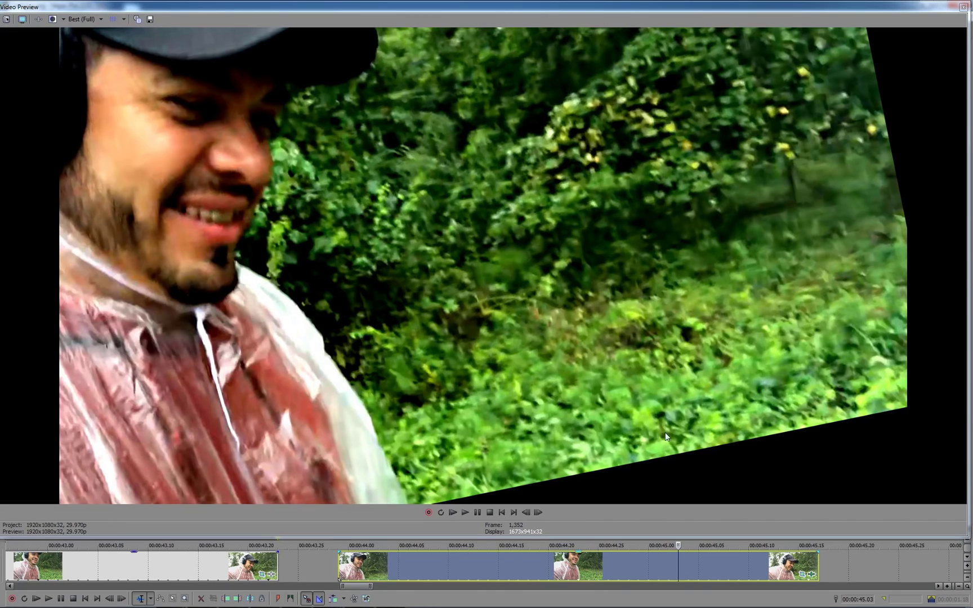
pyautogui.click(572, 569)
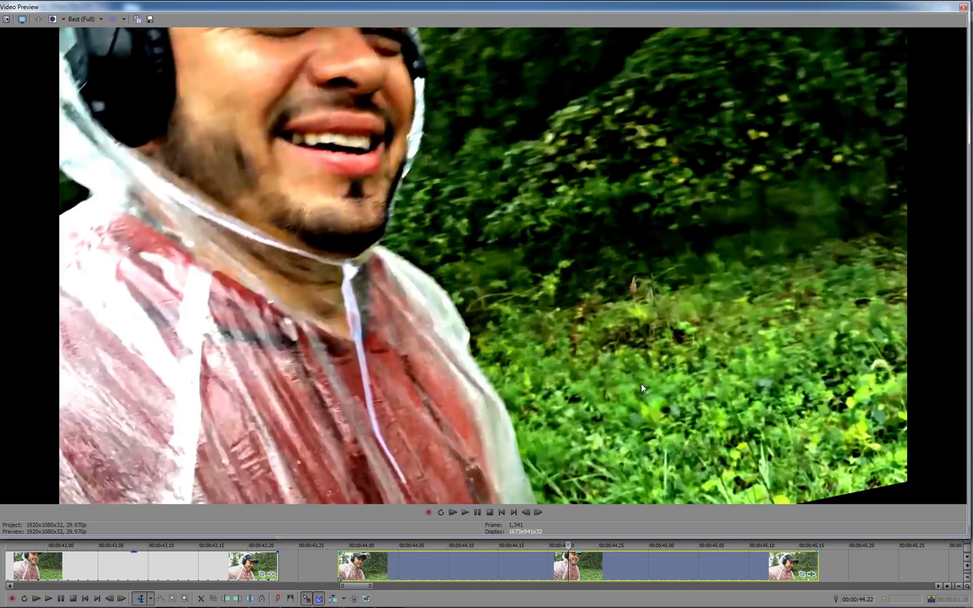
pyautogui.moveTo(569, 570); pyautogui.dragTo(538, 572)
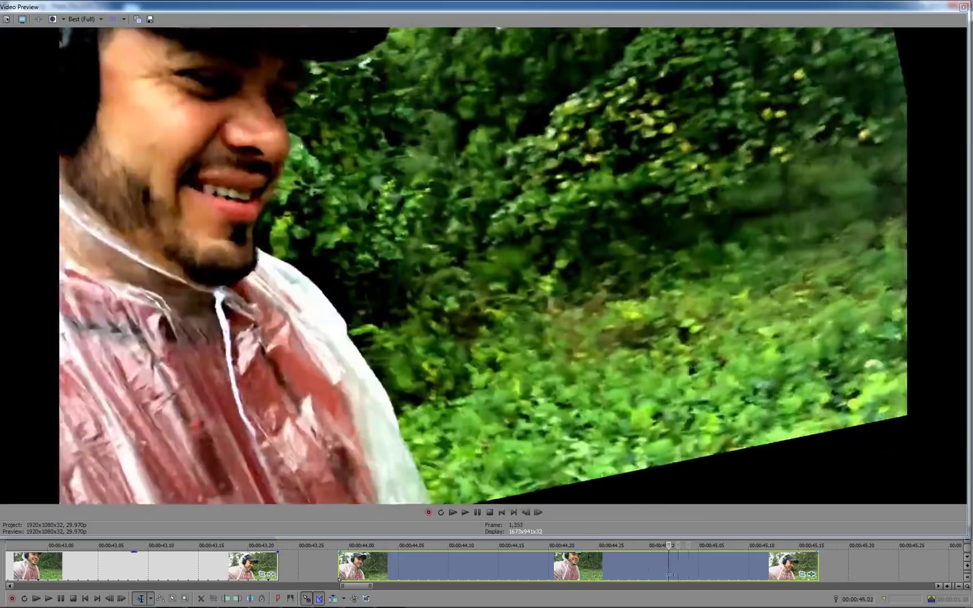
pyautogui.scroll(-3, 539, 573)
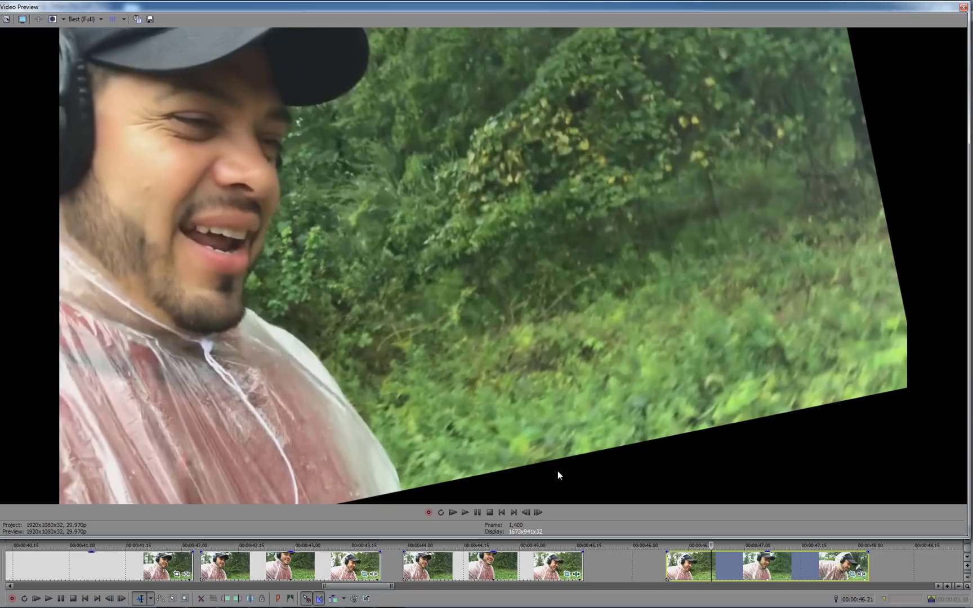
pyautogui.moveTo(326, 597)
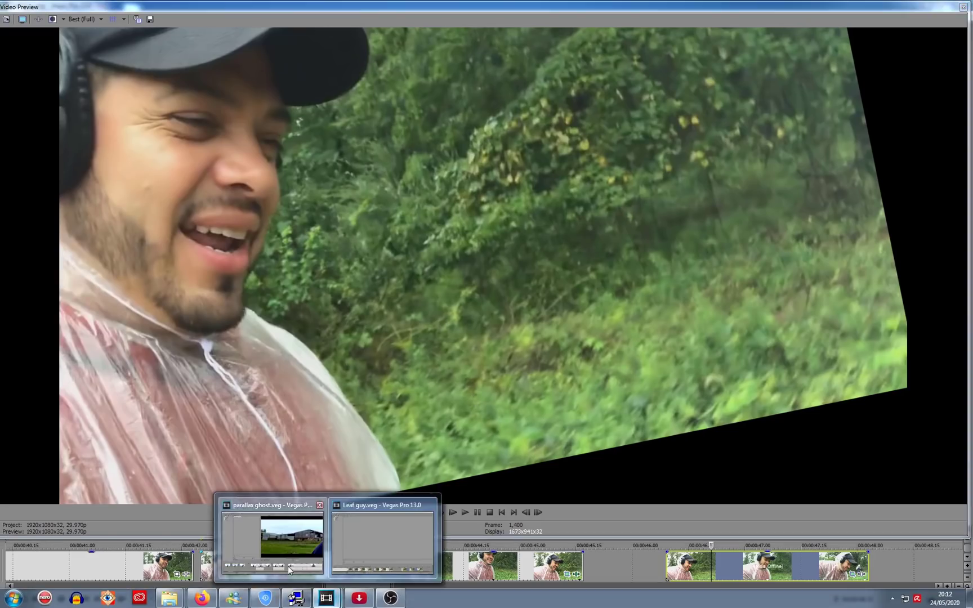
# - Switch to the parallax ghost project, return to the first clip's start, and widen Video Preview over Project Media
pyautogui.click(397, 567)
pyautogui.click(86, 525)
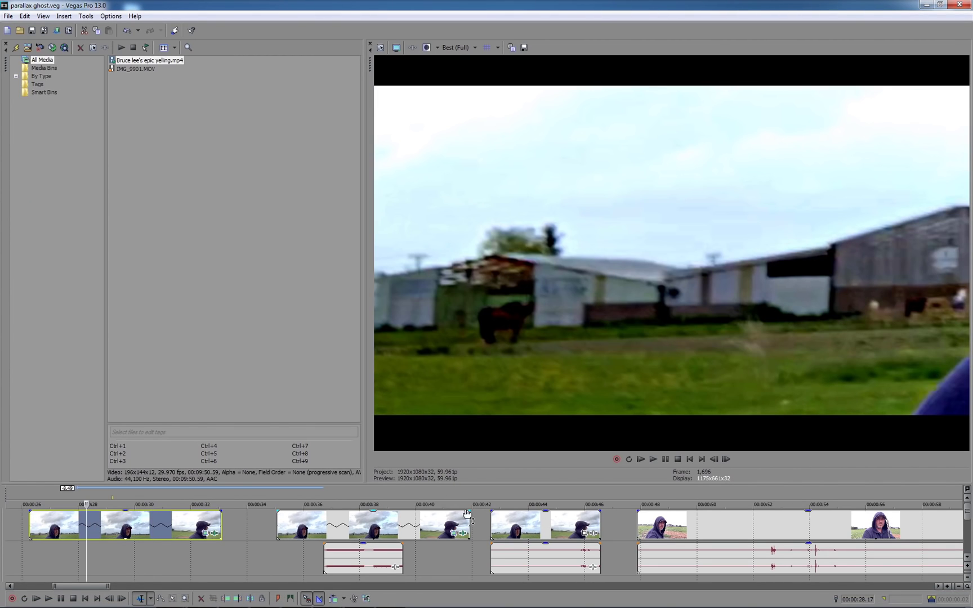
pyautogui.moveTo(485, 483); pyautogui.dragTo(484, 512)
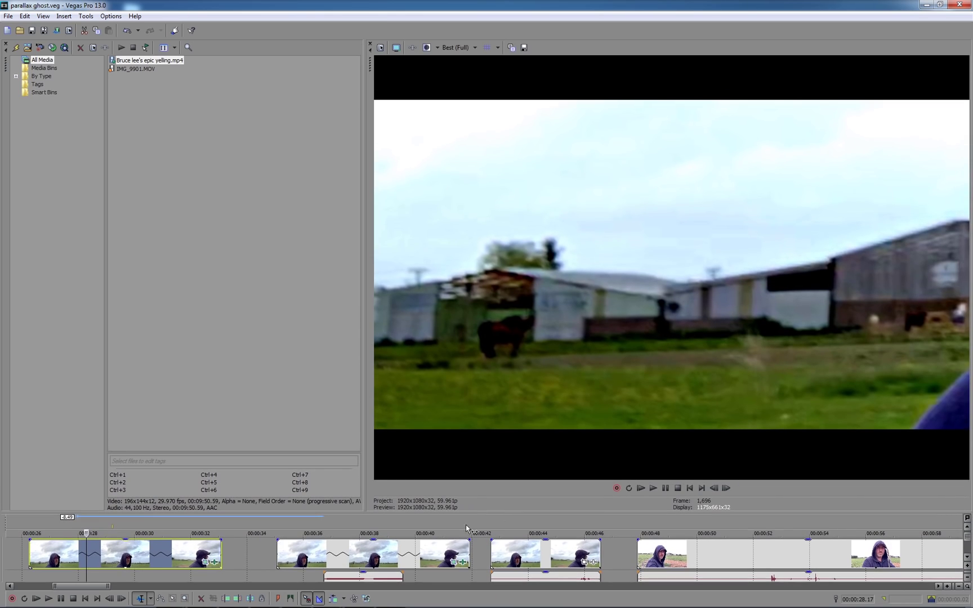
pyautogui.click(29, 553)
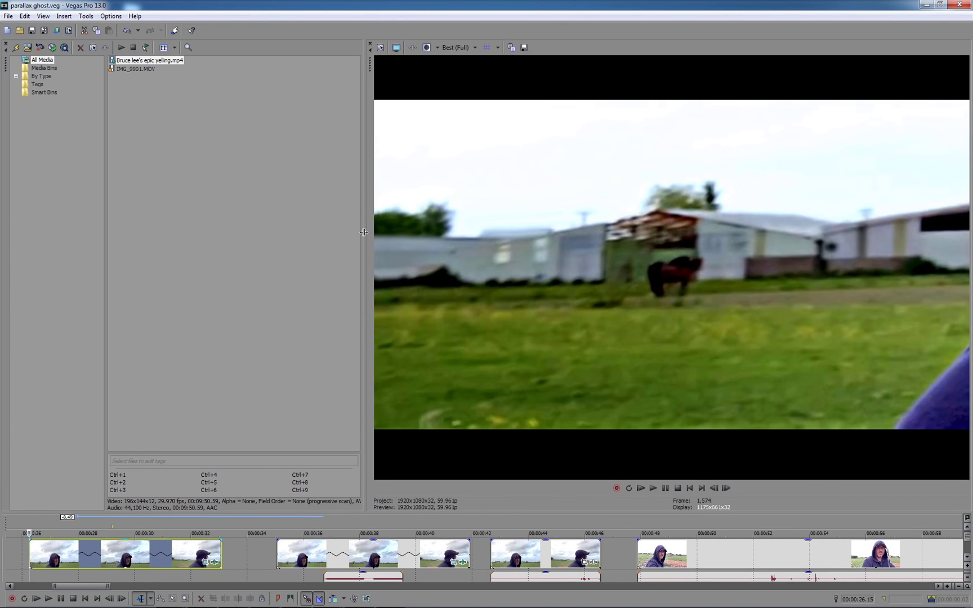
pyautogui.moveTo(364, 232); pyautogui.dragTo(2, 261)
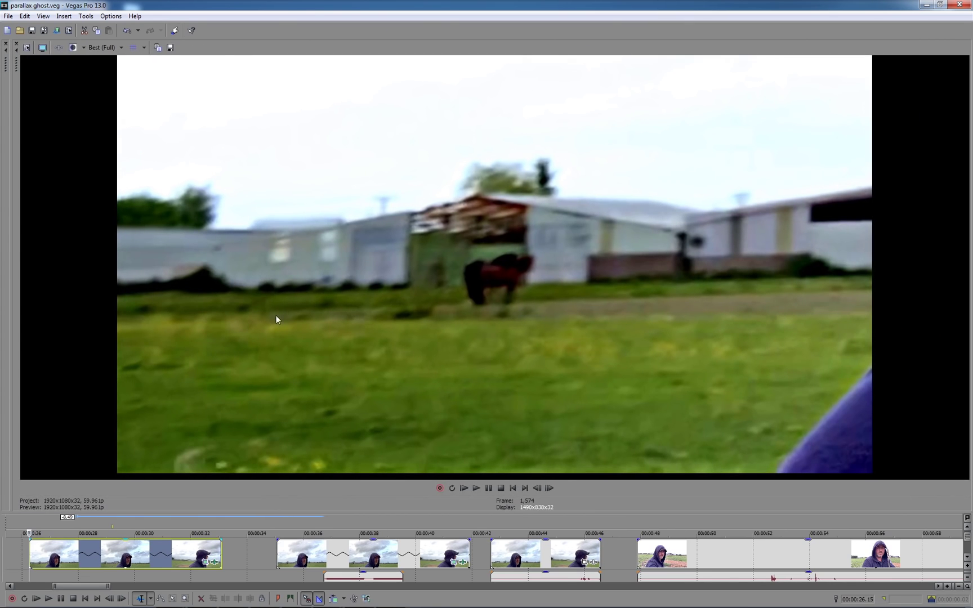
# - Play the first horse-field clip and stop, returning to its start
pyautogui.press('space')
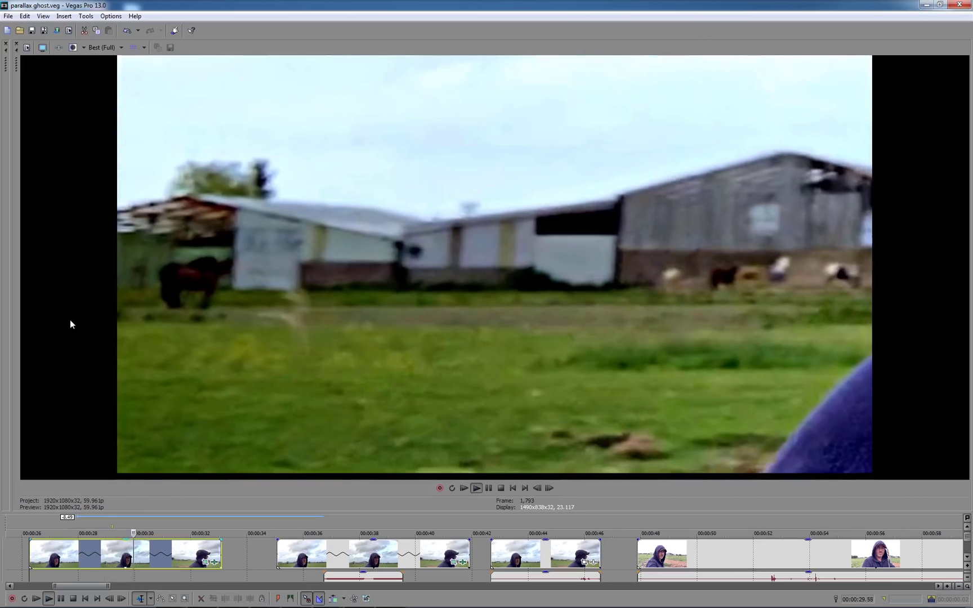
pyautogui.press('space')
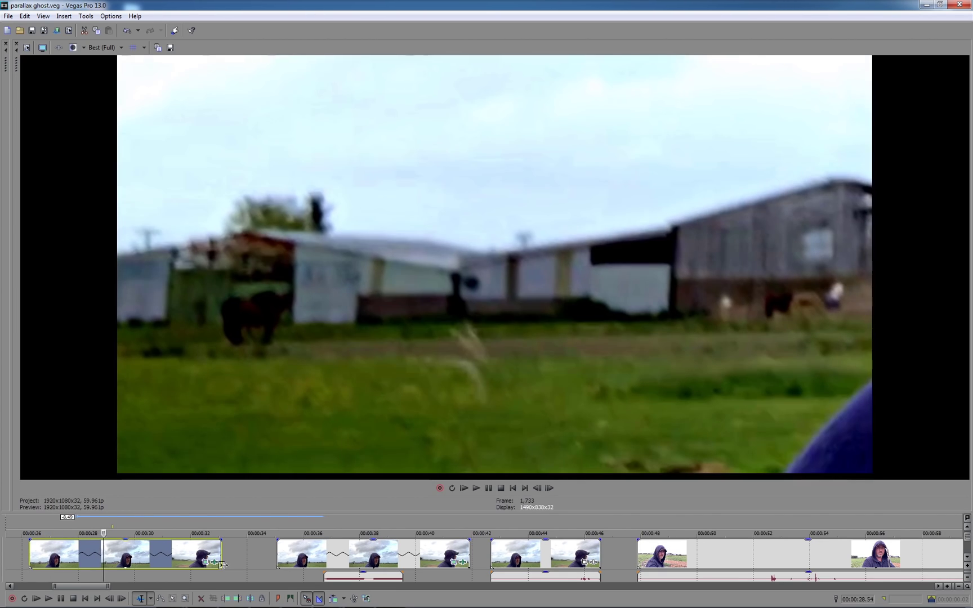
pyautogui.click(305, 558)
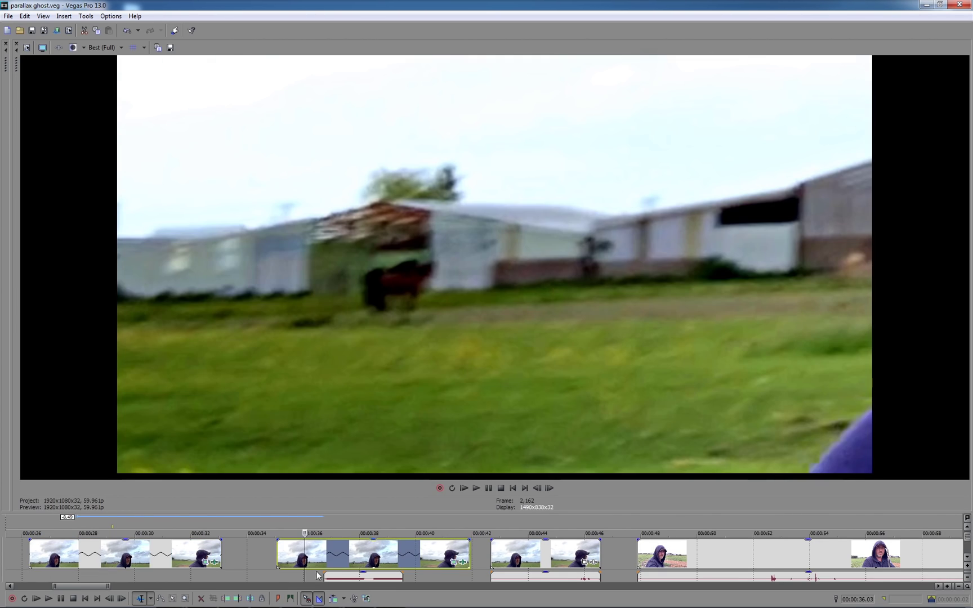
pyautogui.click(316, 556)
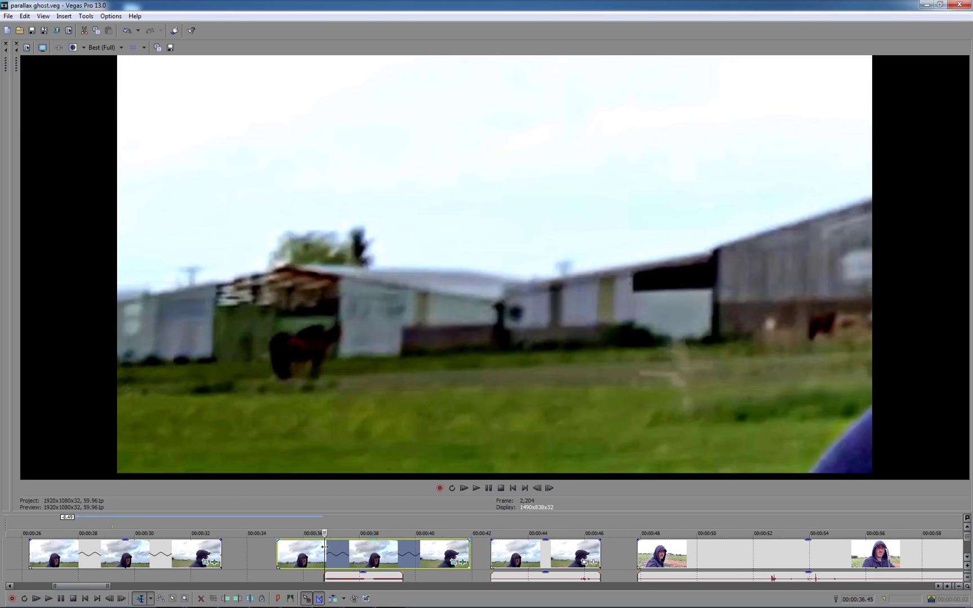
pyautogui.click(323, 547)
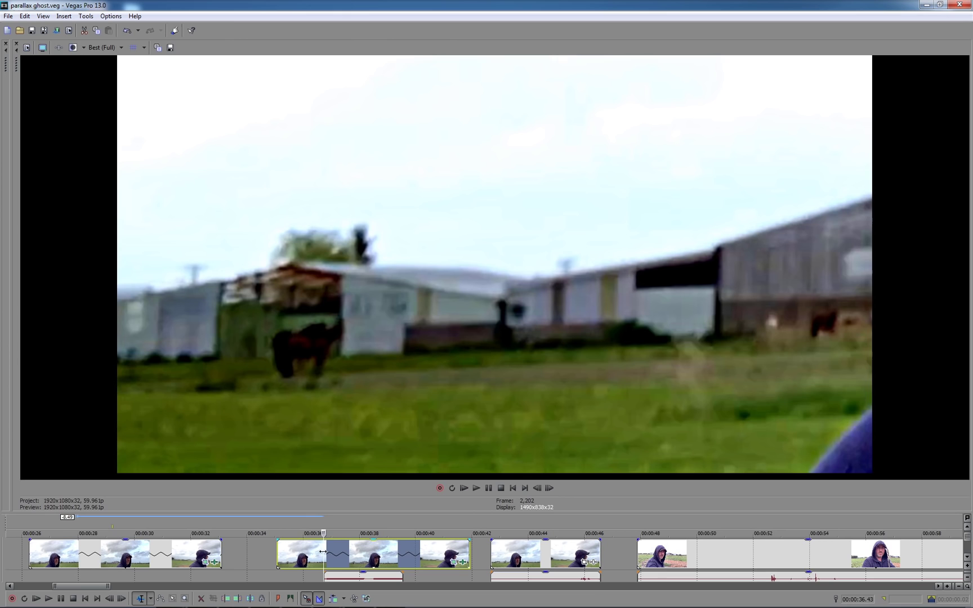
pyautogui.moveTo(303, 557)
pyautogui.mouseDown()
pyautogui.moveTo(364, 557)
pyautogui.moveTo(350, 557)
pyautogui.mouseUp()
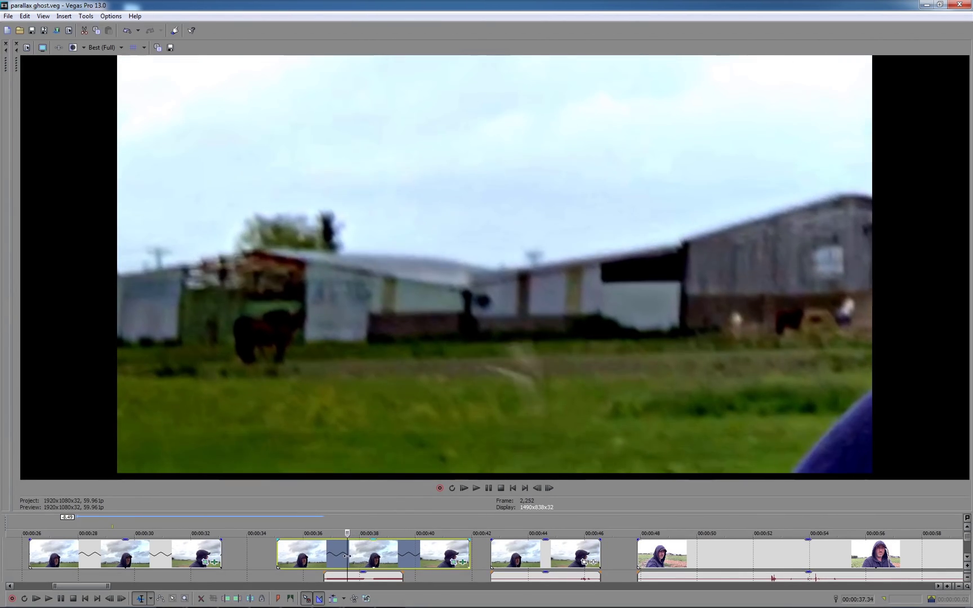
pyautogui.moveTo(351, 556); pyautogui.dragTo(346, 557)
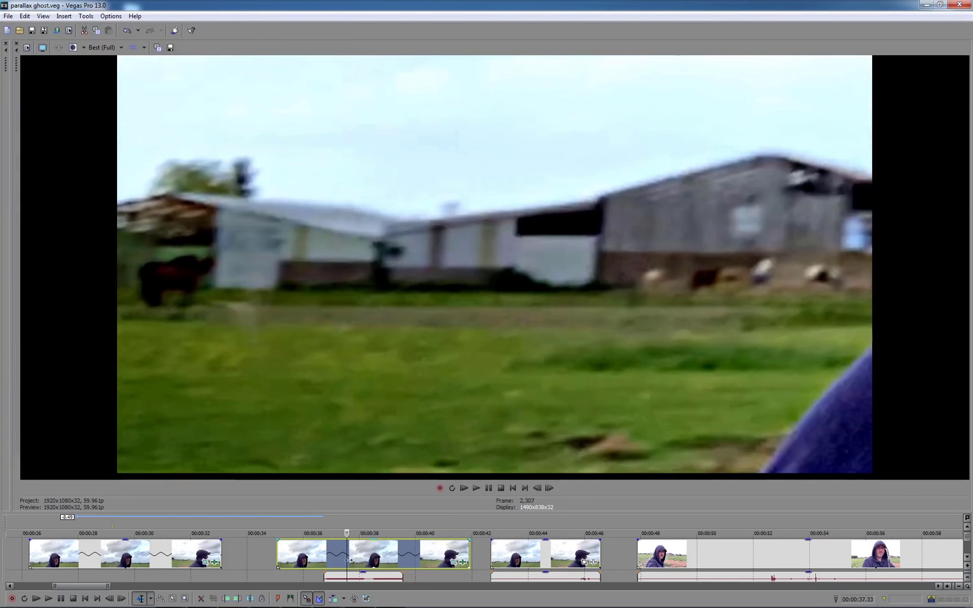
pyautogui.moveTo(349, 560); pyautogui.dragTo(320, 561)
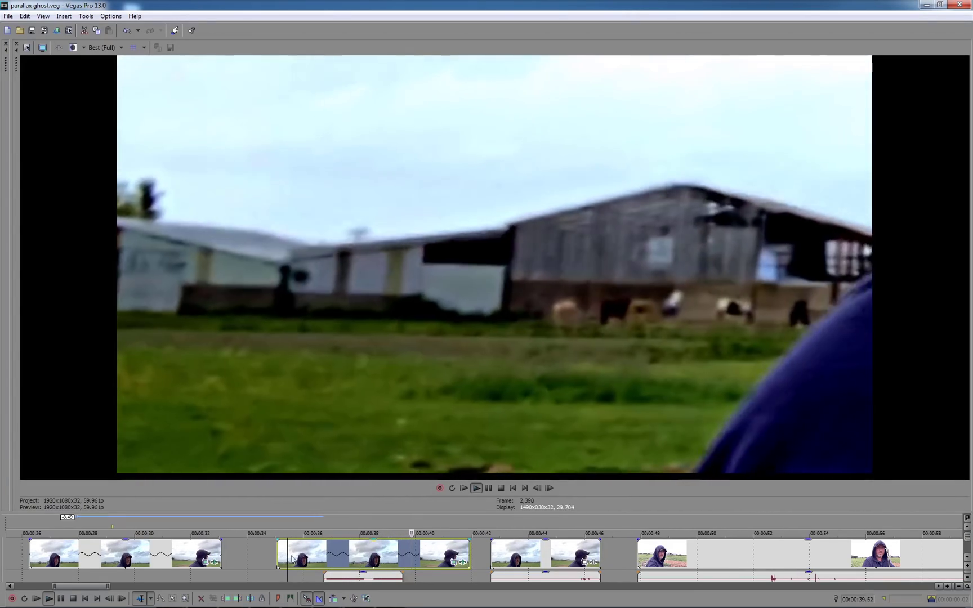
pyautogui.click(292, 559)
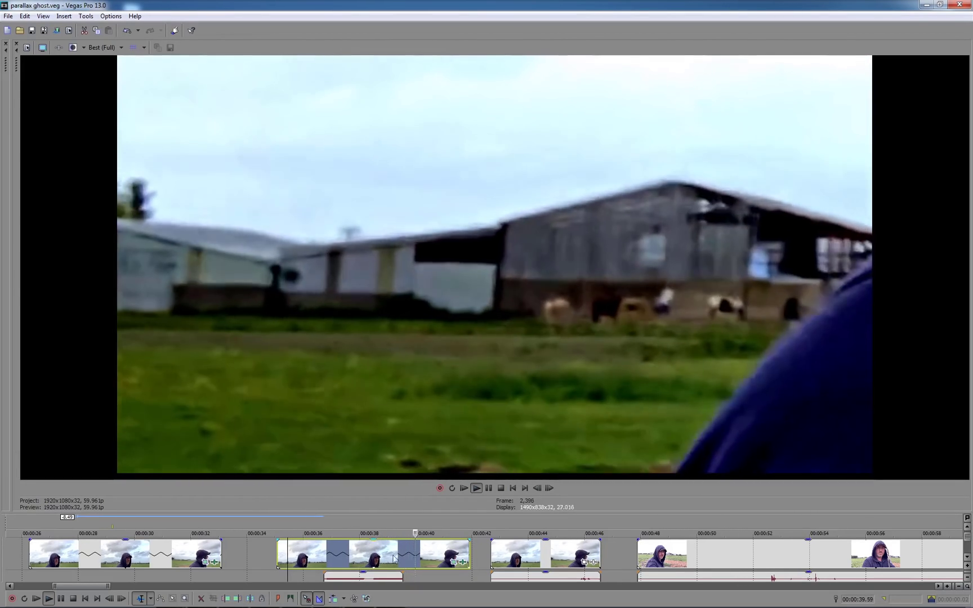
pyautogui.press('space')
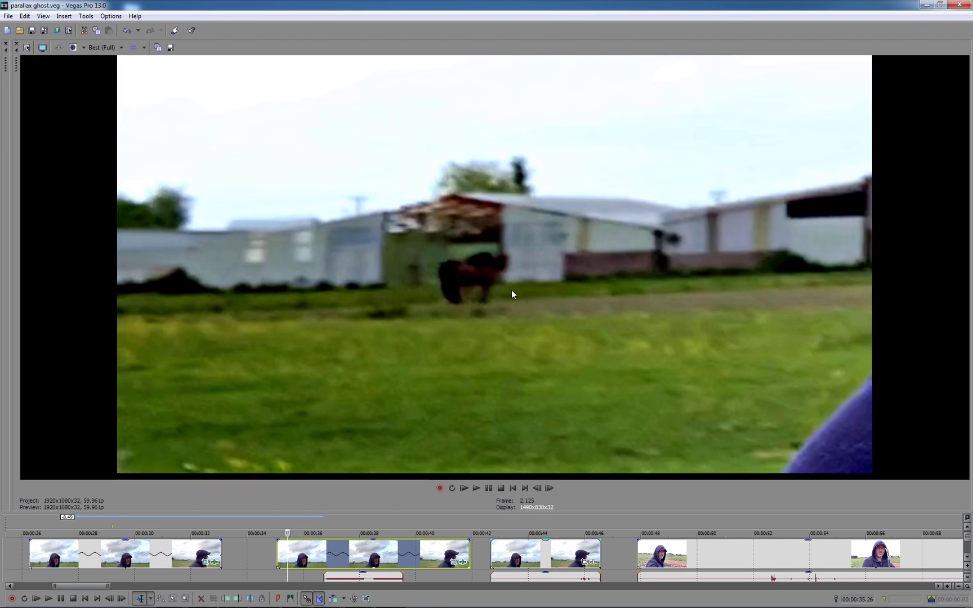
pyautogui.press('space')
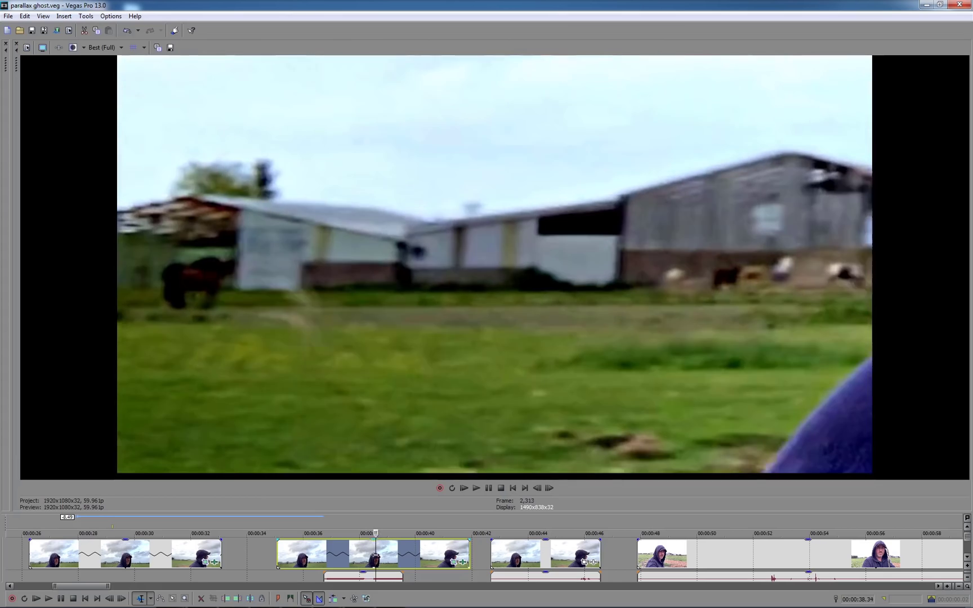
pyautogui.click(356, 551)
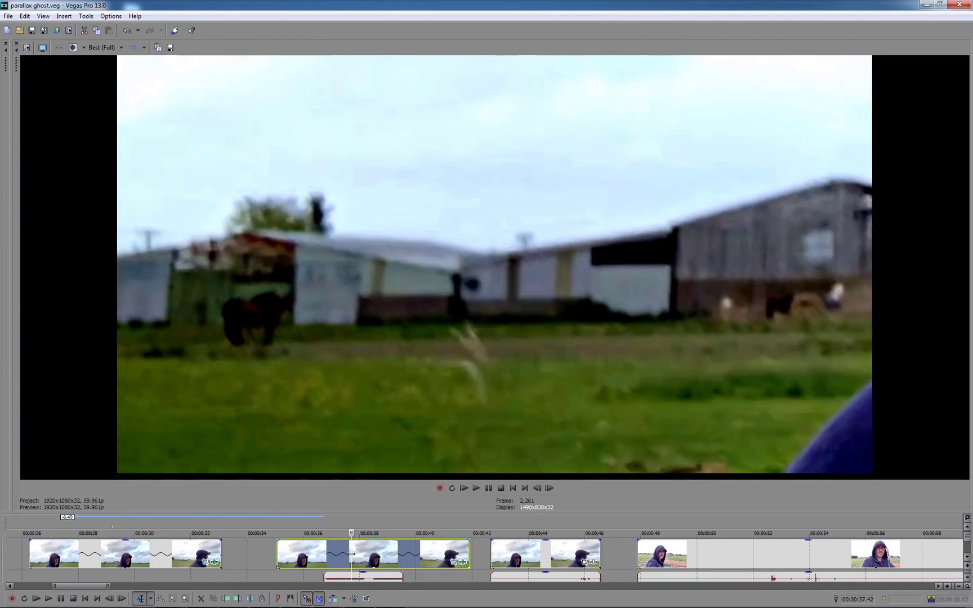
pyautogui.click(334, 556)
pyautogui.moveTo(333, 556); pyautogui.dragTo(357, 555)
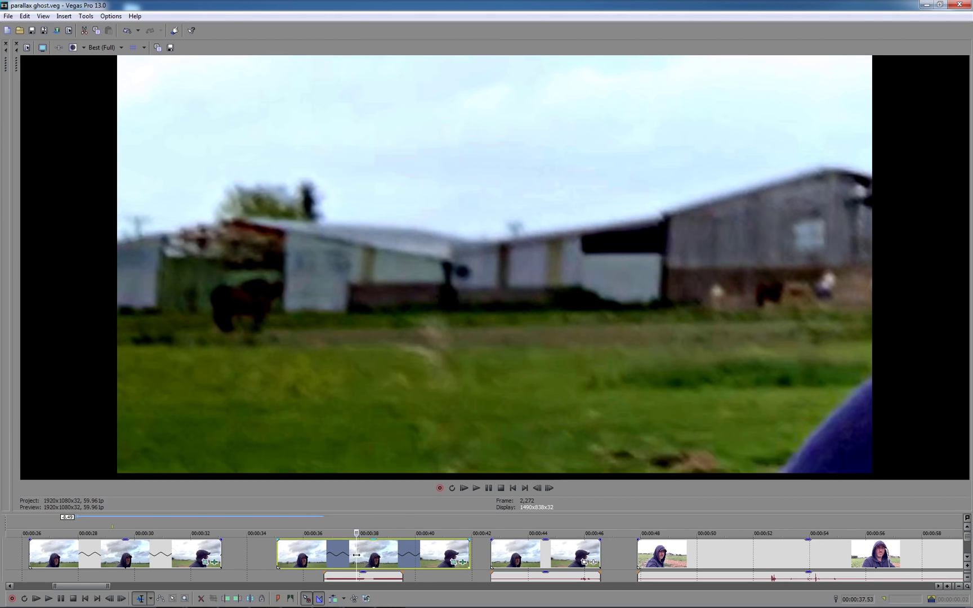
pyautogui.moveTo(353, 555); pyautogui.dragTo(325, 553)
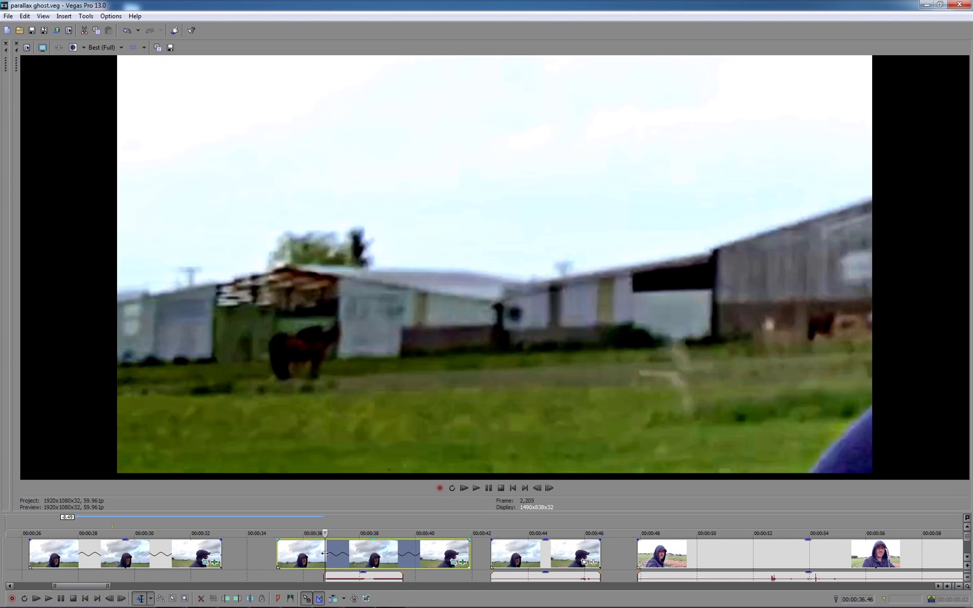
# - Select the third (selfie) clip, nudge back a few frames, and play it
pyautogui.click(772, 557)
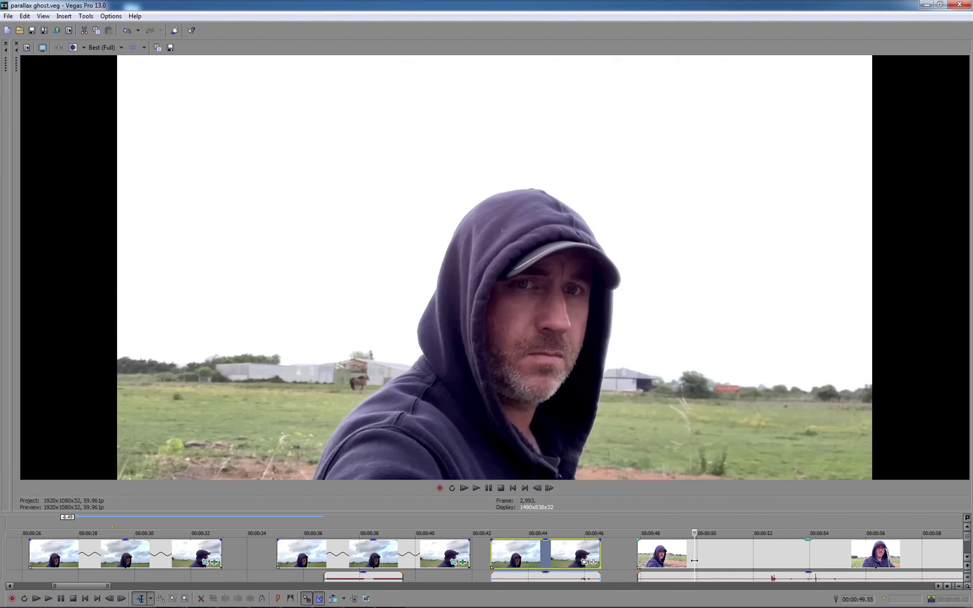
pyautogui.moveTo(694, 560); pyautogui.dragTo(690, 561)
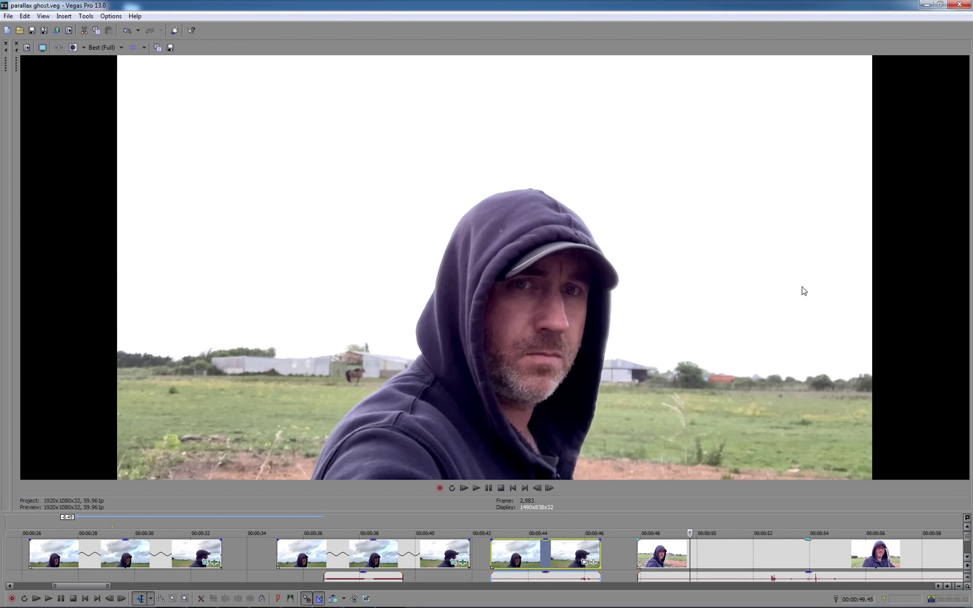
pyautogui.press('space')
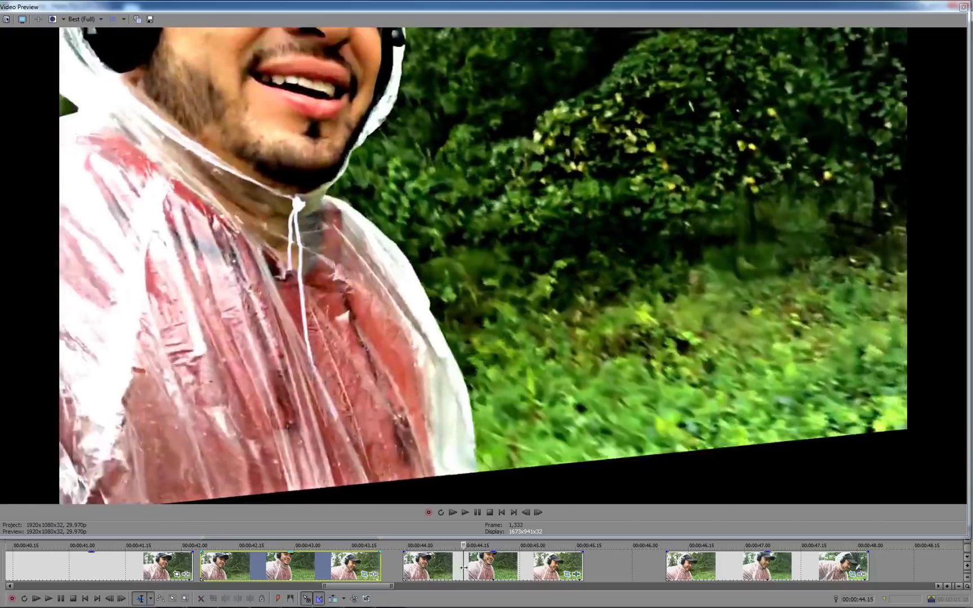
# - Scrub forward a few frames in the selected poncho clip
pyautogui.moveTo(463, 567)
pyautogui.mouseDown()
pyautogui.moveTo(494, 568)
pyautogui.moveTo(467, 568)
pyautogui.mouseUp()
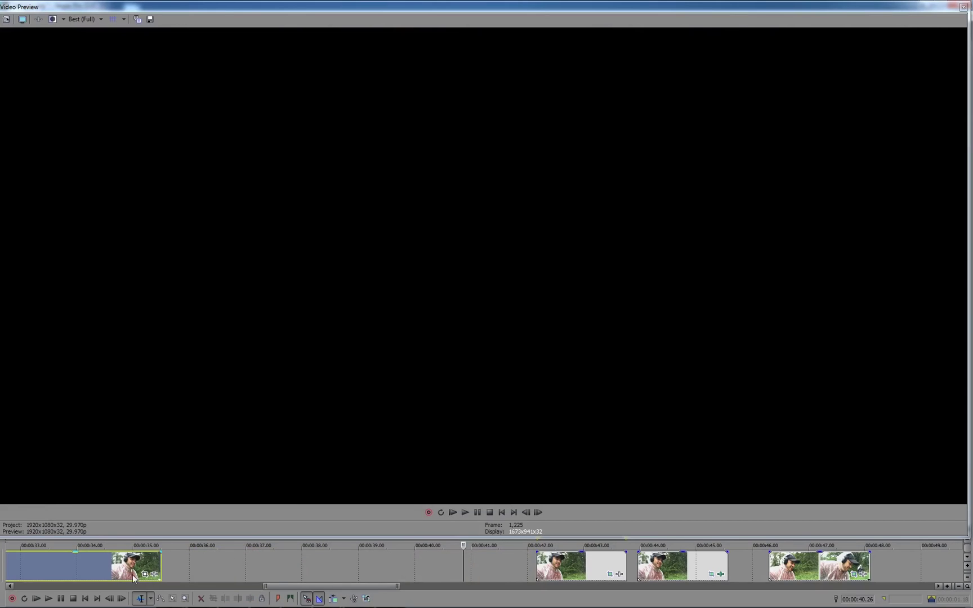
# - Paste a copy of the poncho clip at about 00:00:38 and stretch it to span 37–41 seconds
pyautogui.click(557, 573)
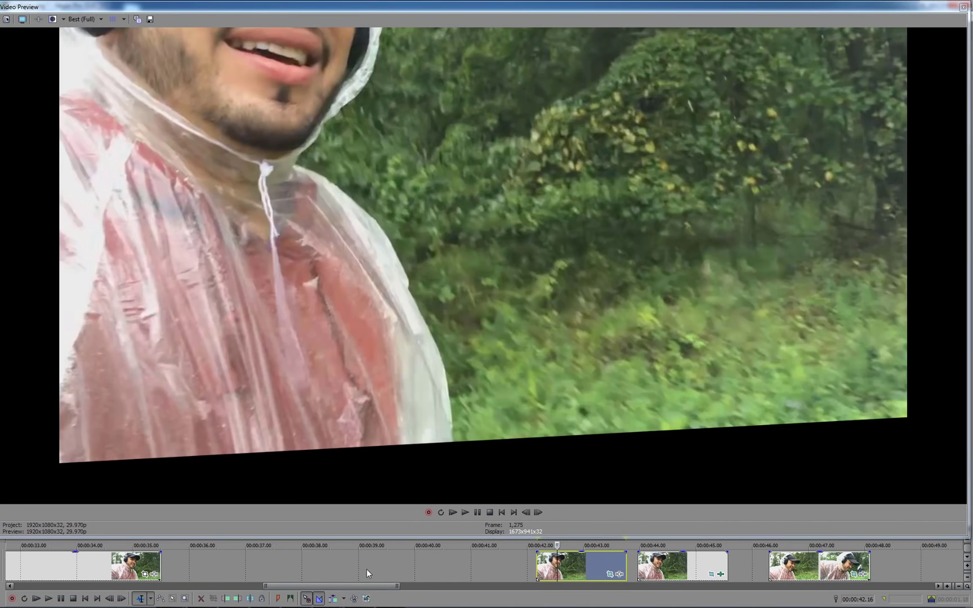
pyautogui.click(312, 571)
pyautogui.hotkey('ctrl', 'v')
pyautogui.click(352, 571)
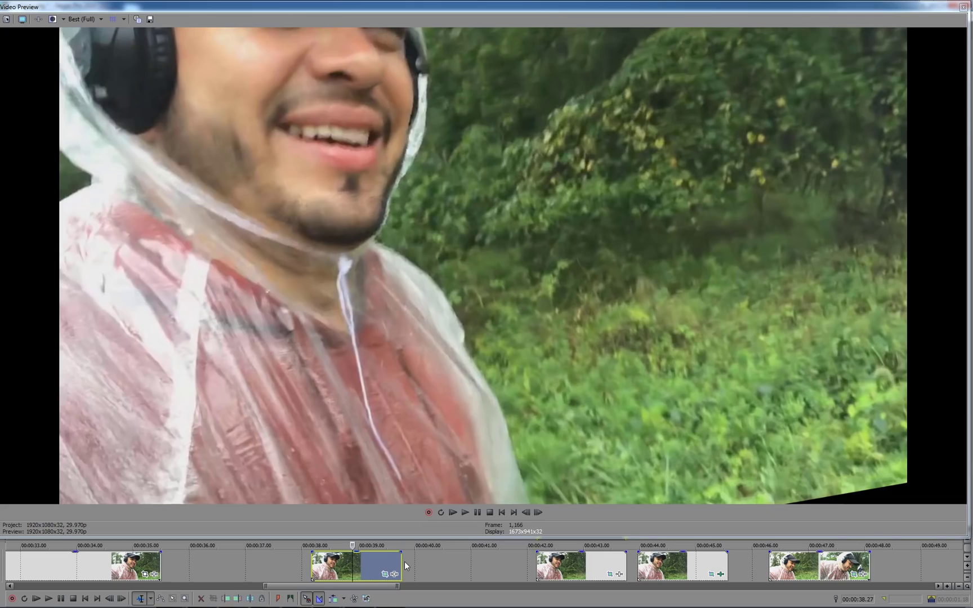
pyautogui.moveTo(402, 566); pyautogui.dragTo(503, 566)
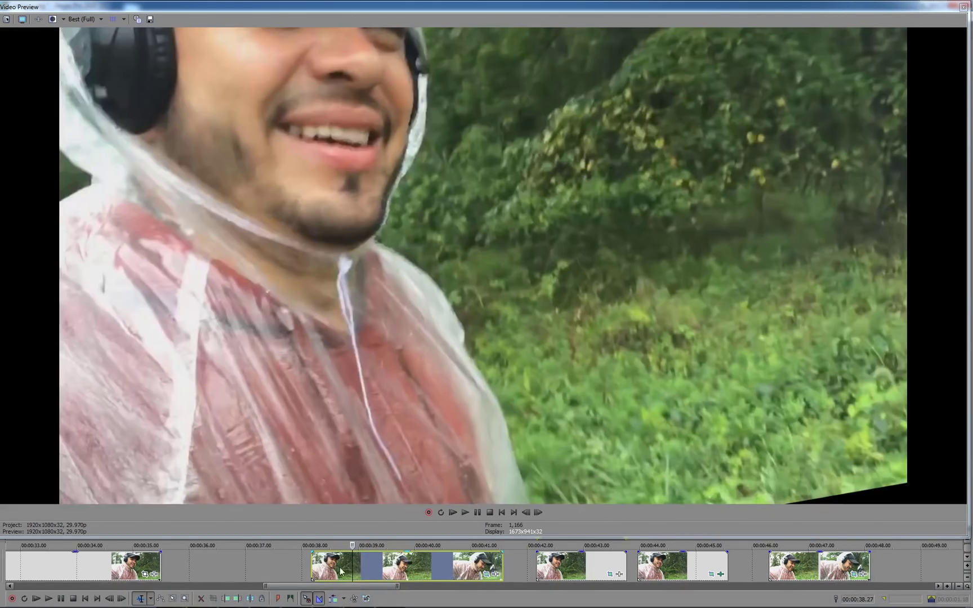
pyautogui.moveTo(313, 565); pyautogui.dragTo(266, 565)
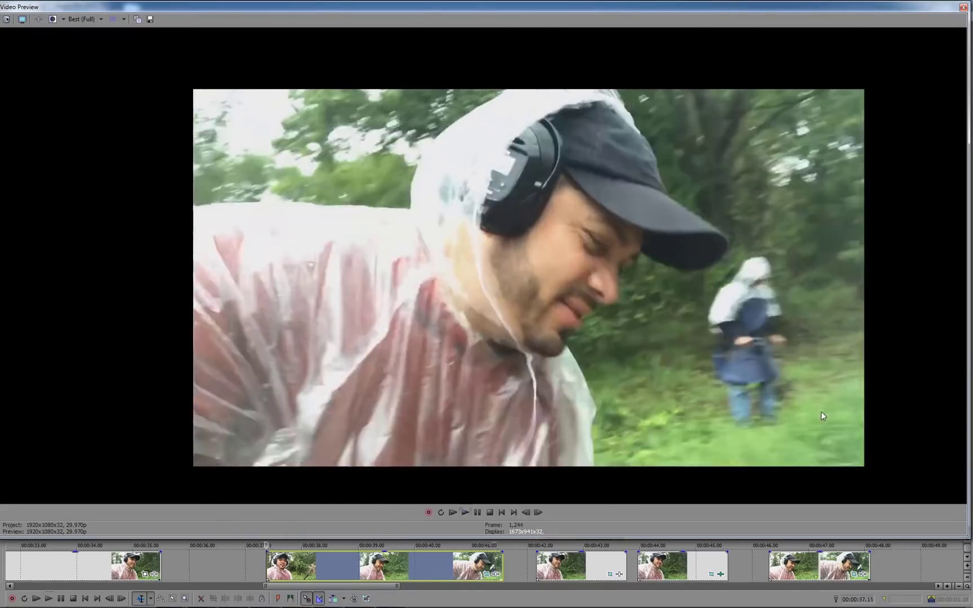
pyautogui.press('space')
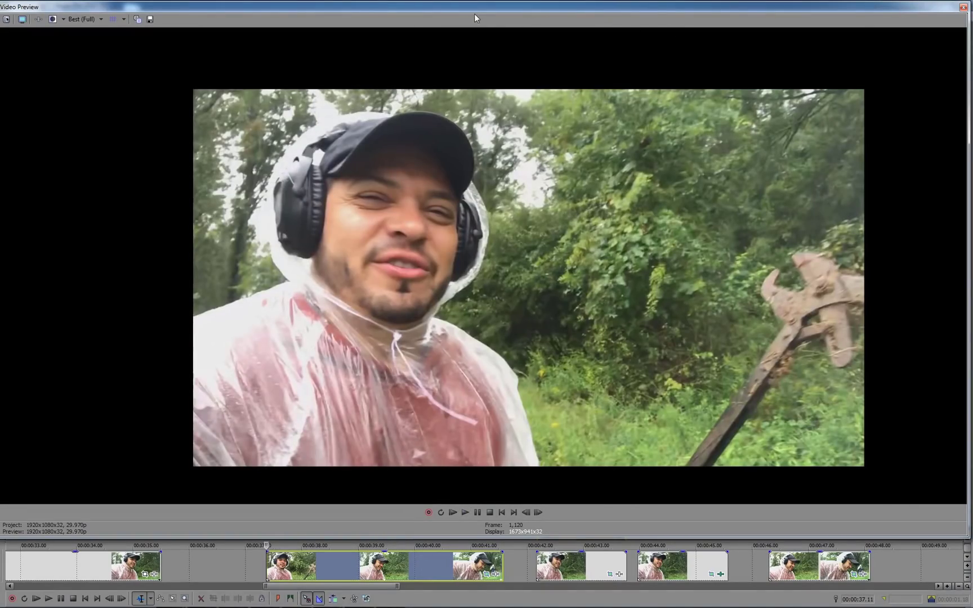